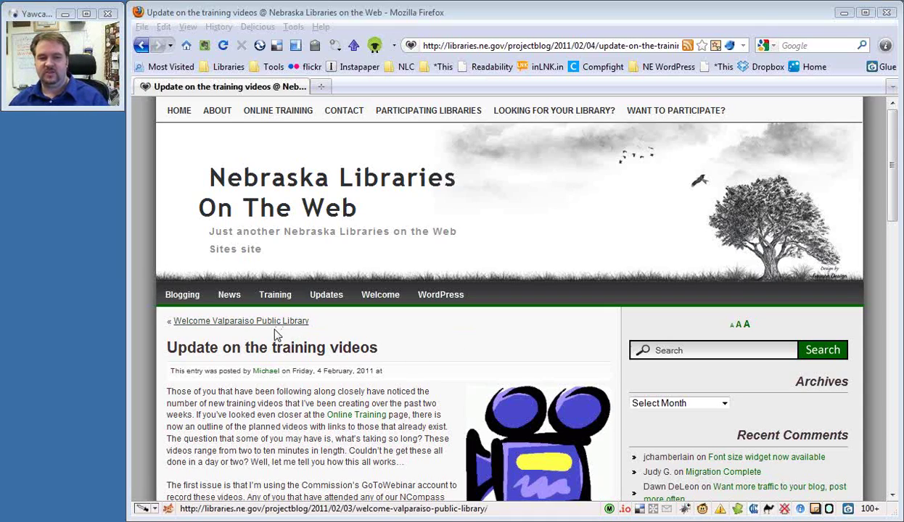
Scroll the blog post down to the blank Leave a Reply form with its red reCAPTCHA challenge.
{"action": "left_click", "coordinate": [472, 326]}
{"action": "scroll", "coordinate": [472, 325], "scroll_direction": "down", "scroll_amount": 15}
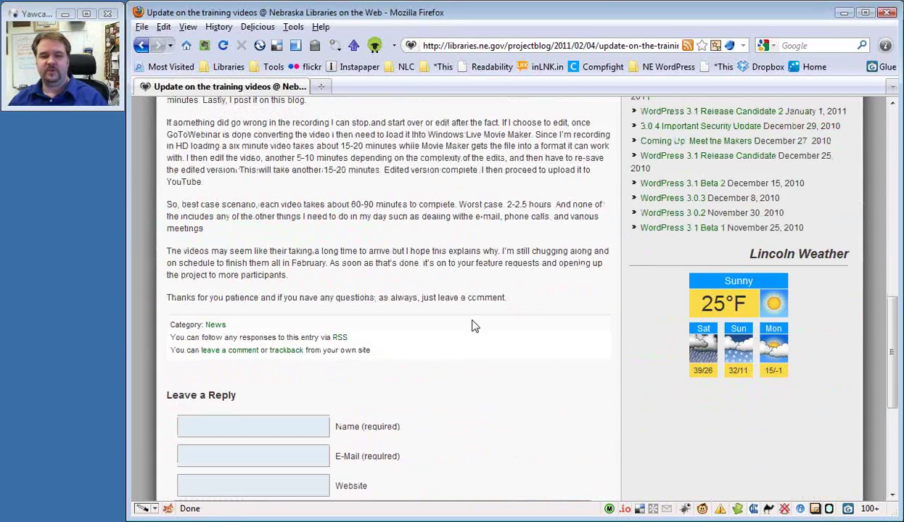
{"action": "scroll", "coordinate": [472, 326], "scroll_direction": "down", "scroll_amount": 2}
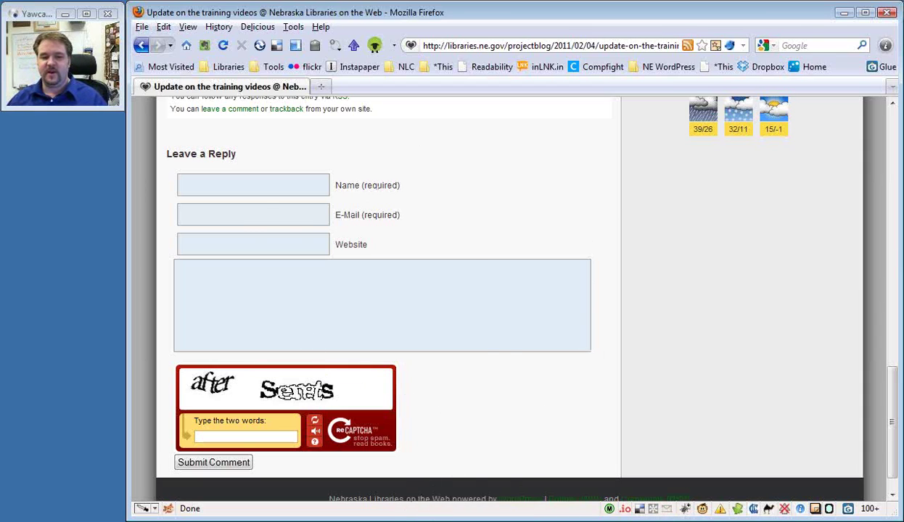
Review the reCAPTCHA Options page: enabled for comments and registration, both using the Red theme.
{"action": "left_click", "coordinate": [370, 519]}
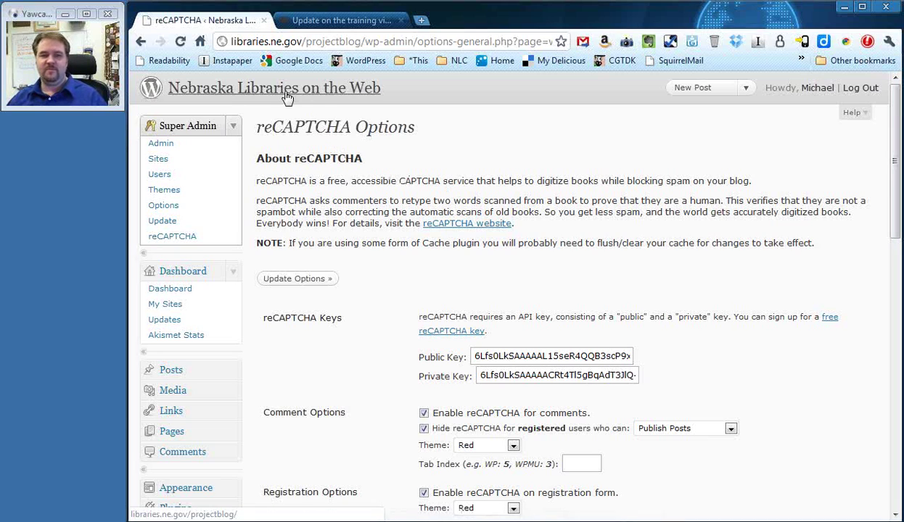
{"action": "scroll", "coordinate": [244, 458], "scroll_direction": "down", "scroll_amount": 4}
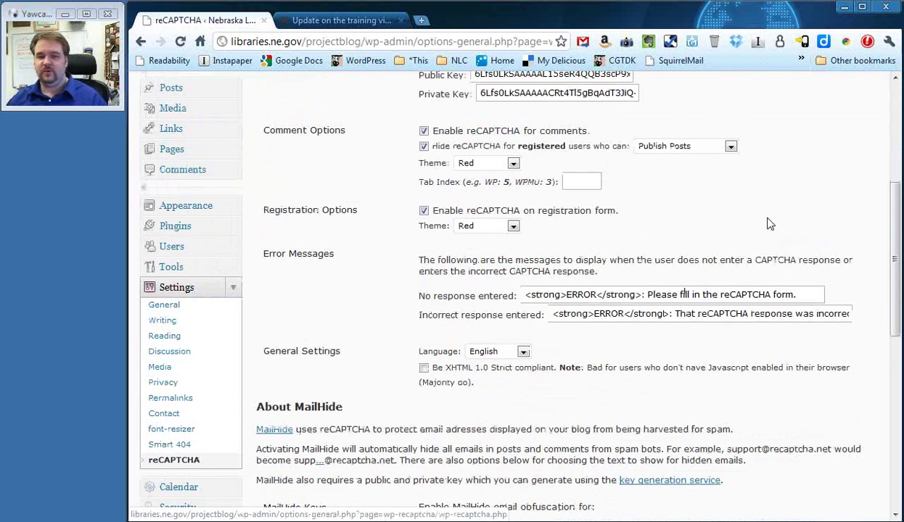
{"action": "scroll", "coordinate": [774, 224], "scroll_direction": "up", "scroll_amount": 4}
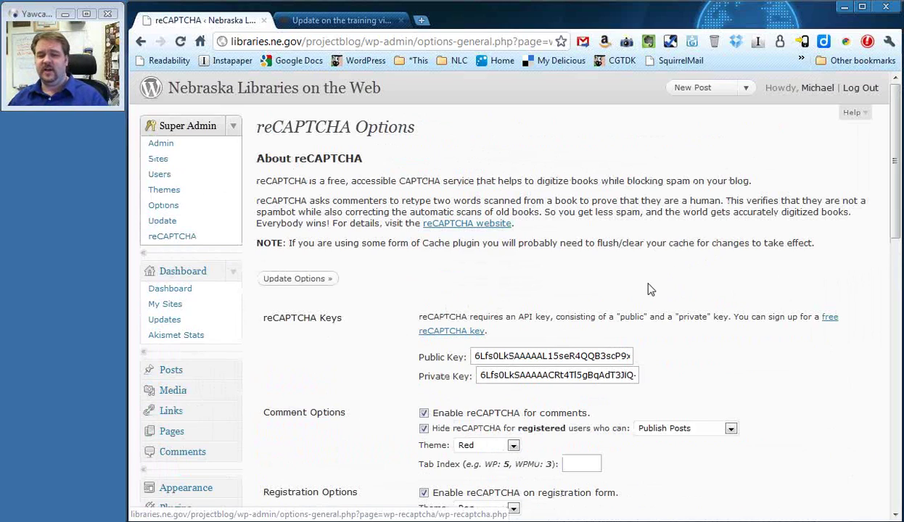
{"action": "scroll", "coordinate": [650, 289], "scroll_direction": "down", "scroll_amount": 1}
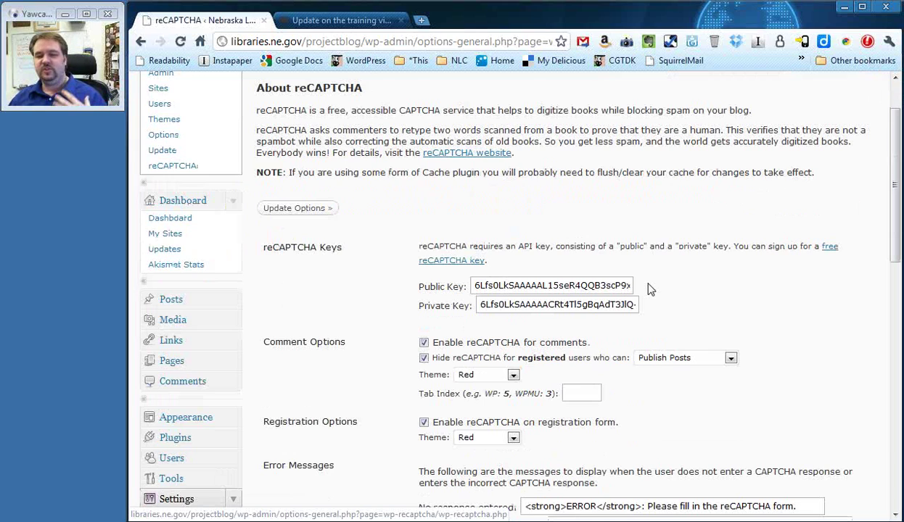
{"action": "scroll", "coordinate": [650, 290], "scroll_direction": "down", "scroll_amount": 1}
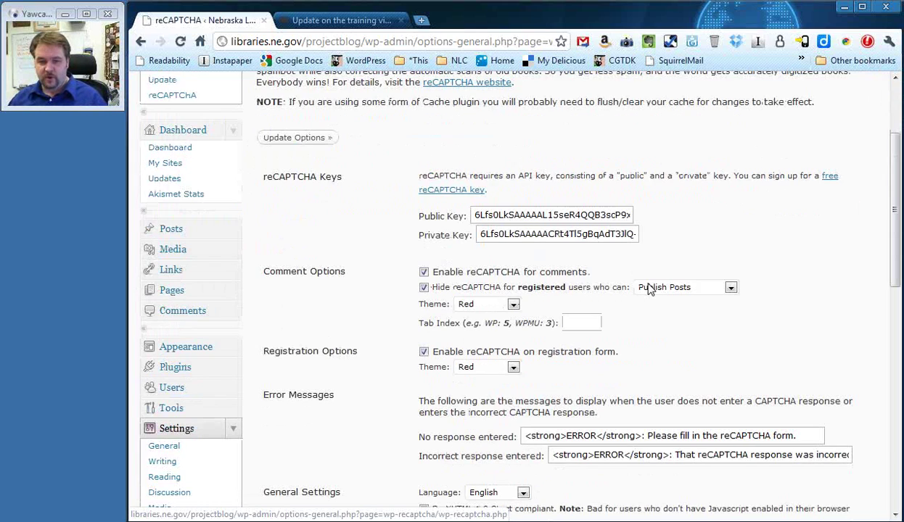
{"action": "scroll", "coordinate": [650, 290], "scroll_direction": "down", "scroll_amount": 1}
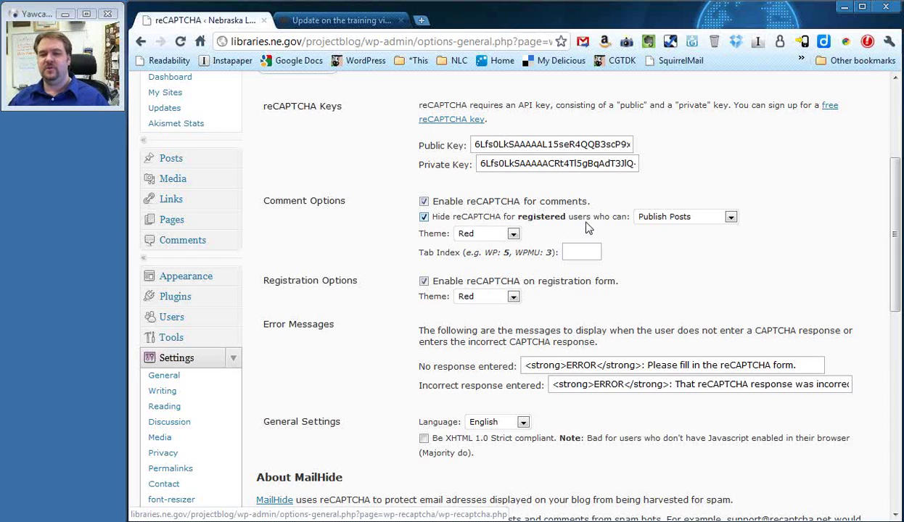
{"action": "left_click", "coordinate": [694, 218]}
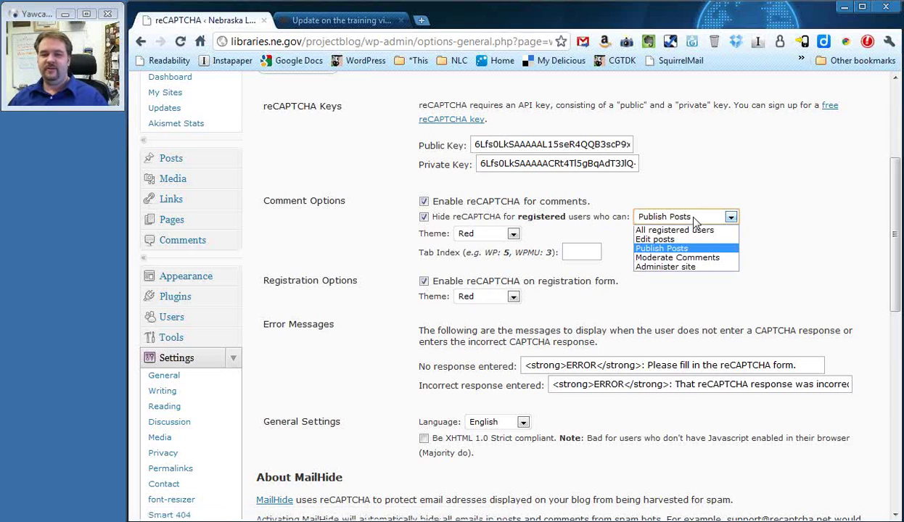
{"action": "left_click", "coordinate": [695, 222]}
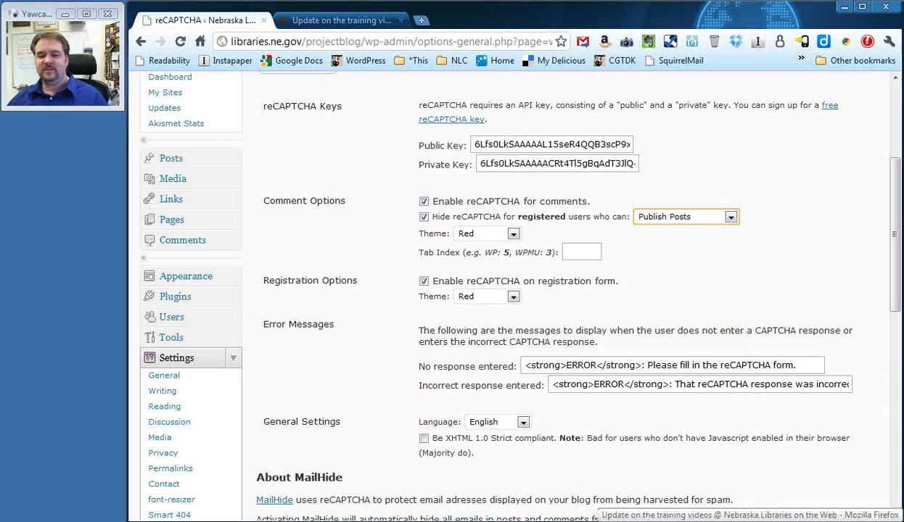
{"action": "key", "text": "alt+Tab"}
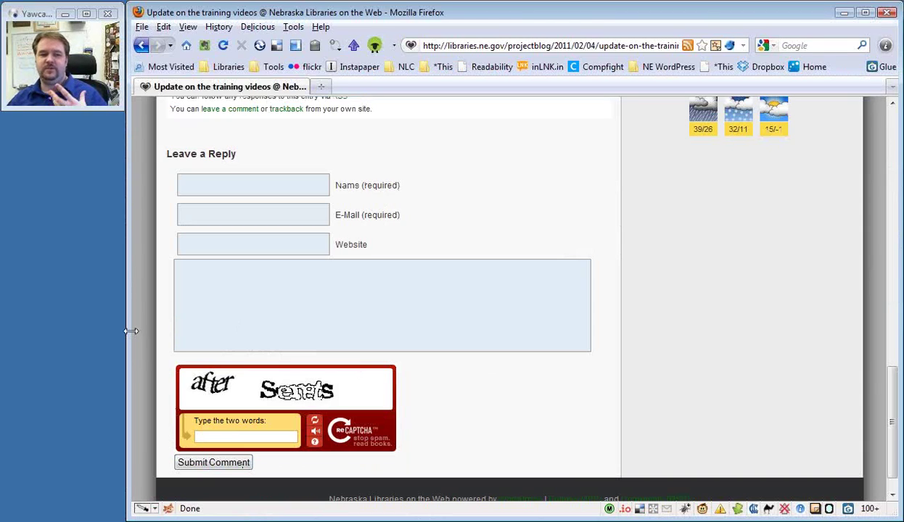
{"action": "left_click", "coordinate": [363, 519]}
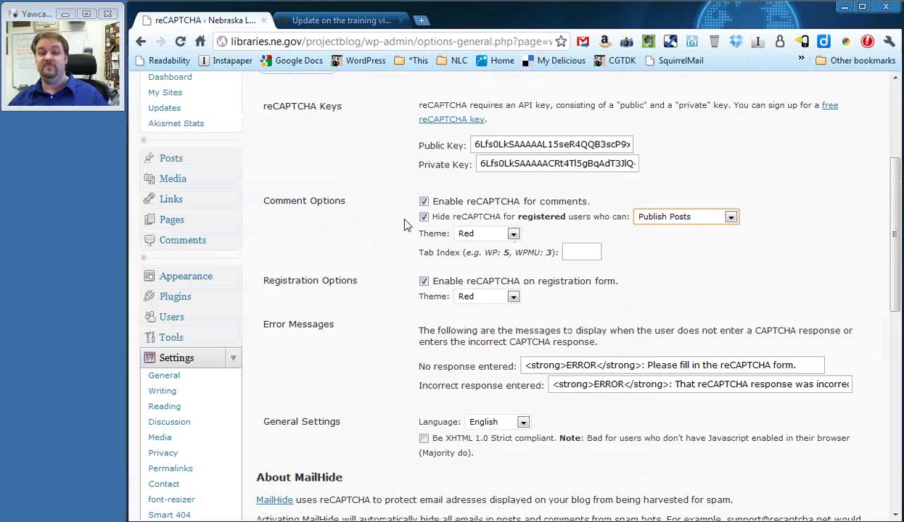
{"action": "left_click", "coordinate": [346, 23]}
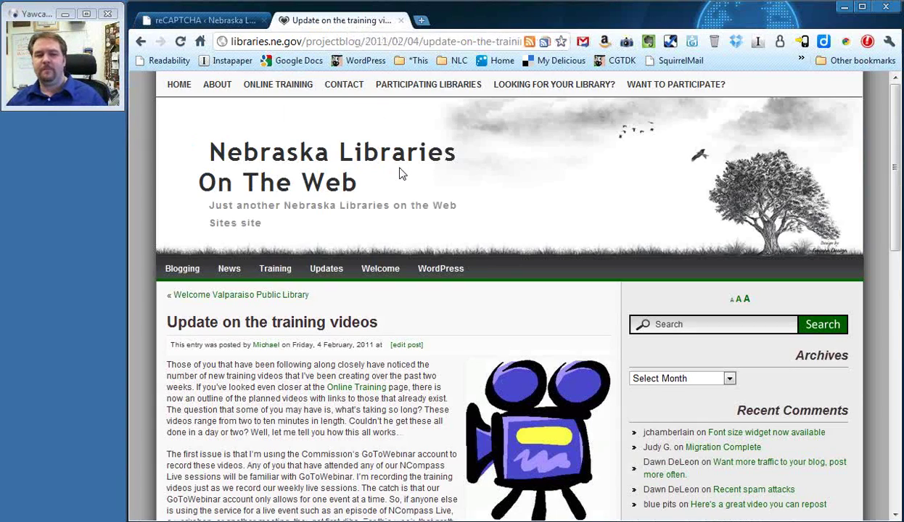
{"action": "scroll", "coordinate": [402, 174], "scroll_direction": "down", "scroll_amount": 20}
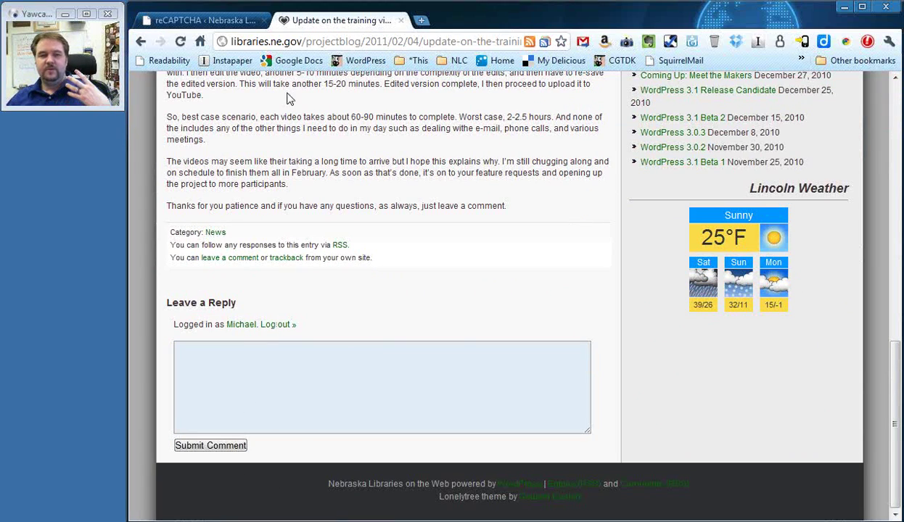
{"action": "left_click", "coordinate": [221, 19]}
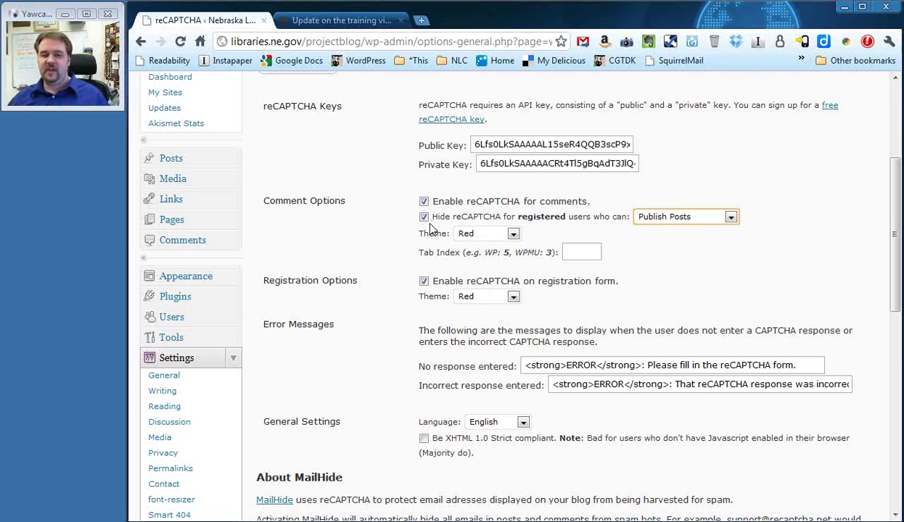
Change the comment reCAPTCHA theme to Clean, update the options, and reload the blog post.
{"action": "left_click", "coordinate": [497, 233]}
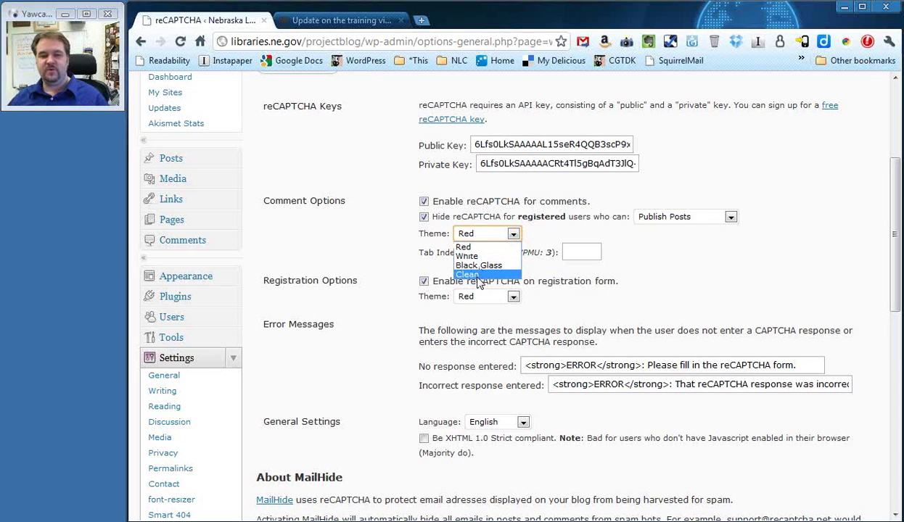
{"action": "left_click", "coordinate": [479, 275]}
{"action": "scroll", "coordinate": [477, 283], "scroll_direction": "up", "scroll_amount": 3}
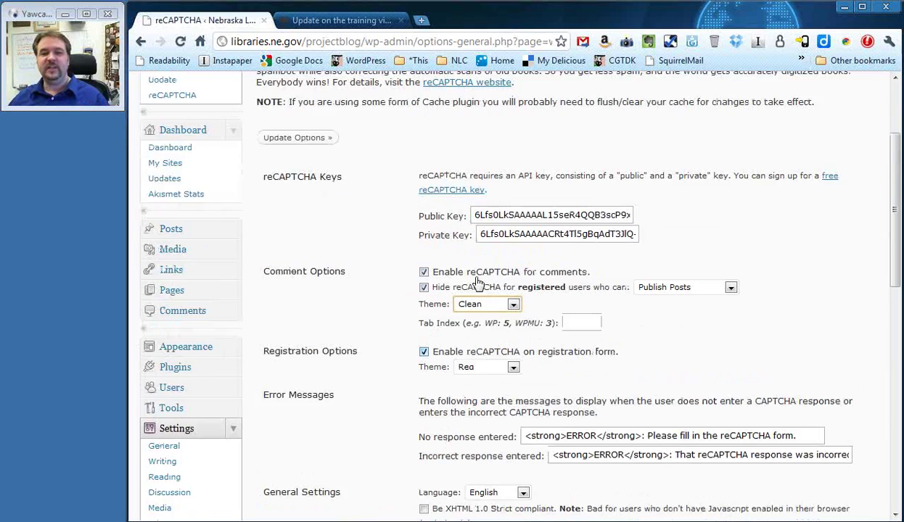
{"action": "left_click", "coordinate": [305, 280]}
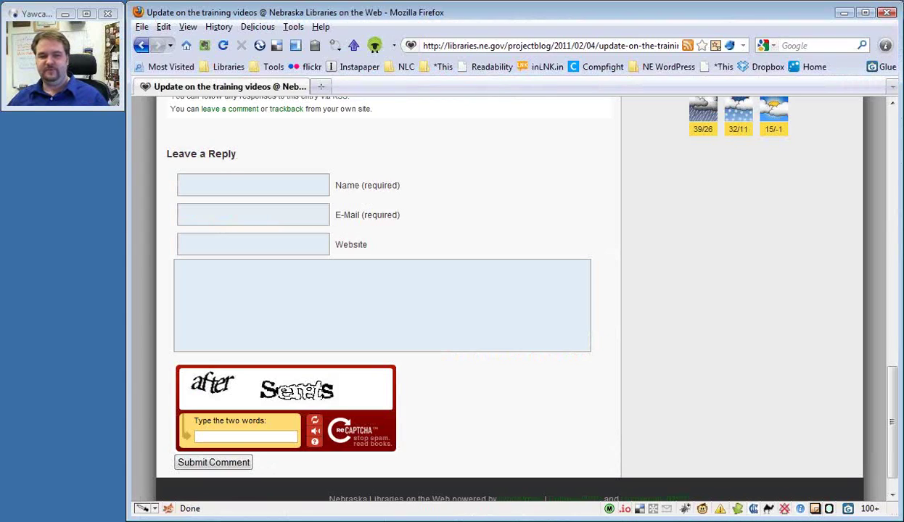
{"action": "left_click", "coordinate": [224, 45]}
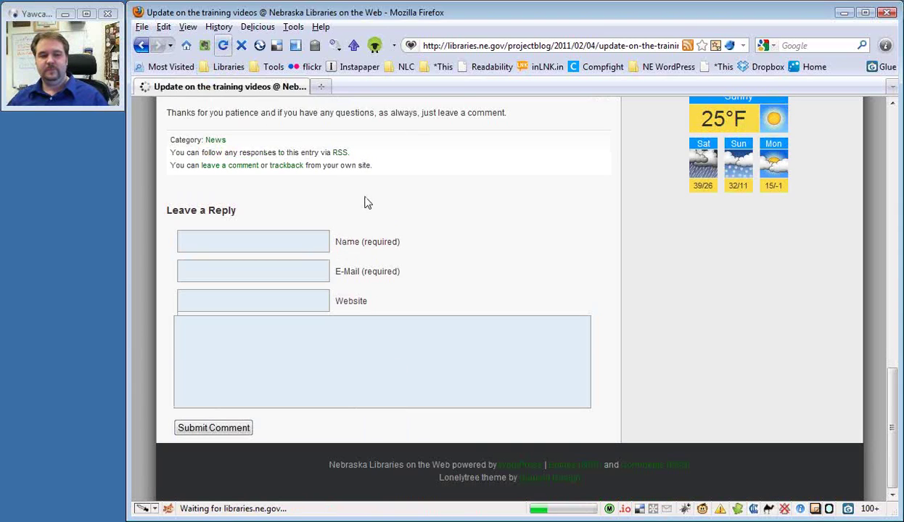
Scroll the reloaded post to its still-red comment widget, then return to reCAPTCHA Options.
{"action": "scroll", "coordinate": [365, 203], "scroll_direction": "down", "scroll_amount": 15}
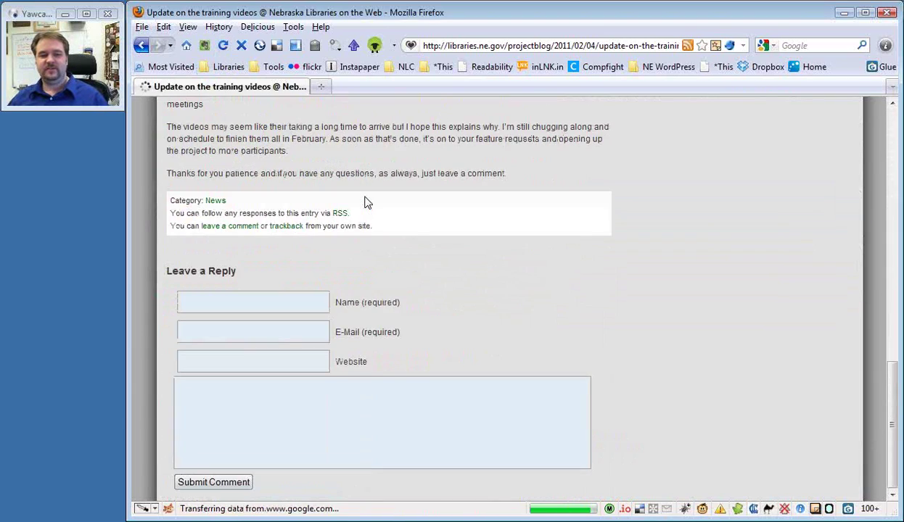
{"action": "scroll", "coordinate": [365, 202], "scroll_direction": "down", "scroll_amount": 4}
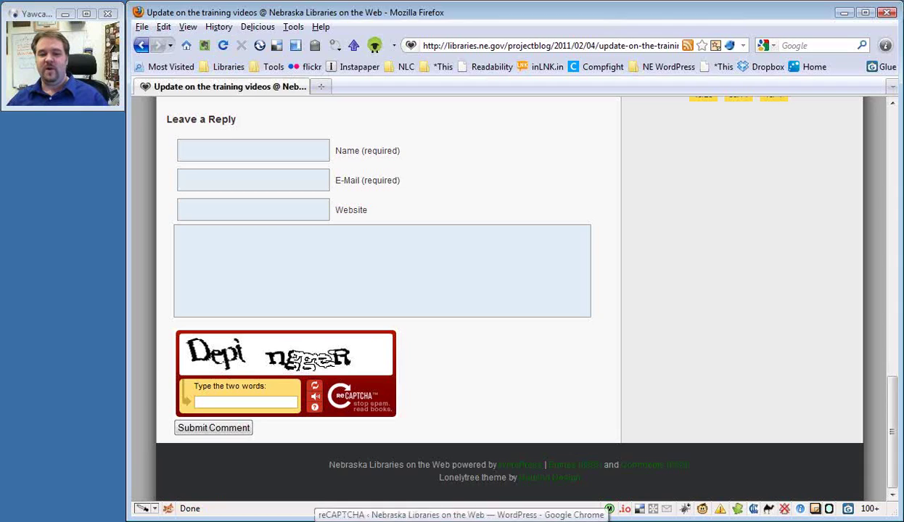
{"action": "left_click", "coordinate": [459, 520]}
Change the comment reCAPTCHA theme to Black Glass and update the options.
{"action": "left_click", "coordinate": [472, 445]}
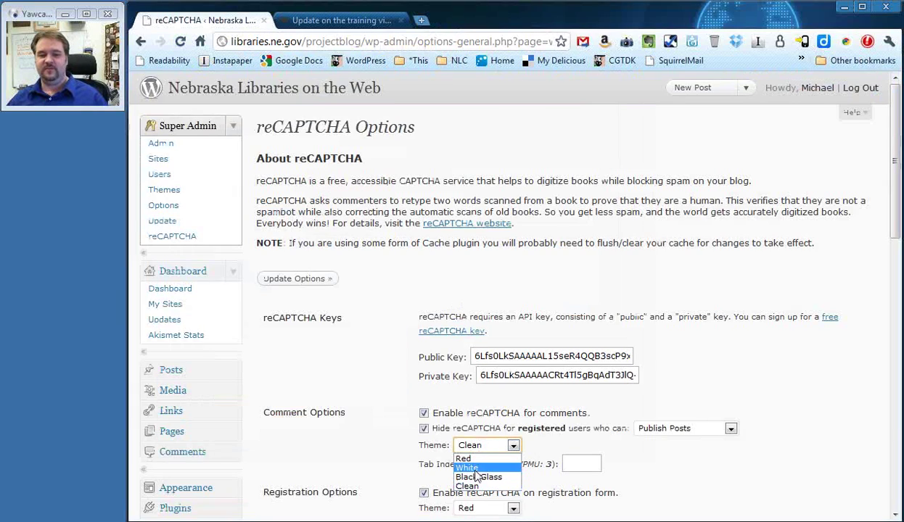
{"action": "left_click", "coordinate": [478, 478]}
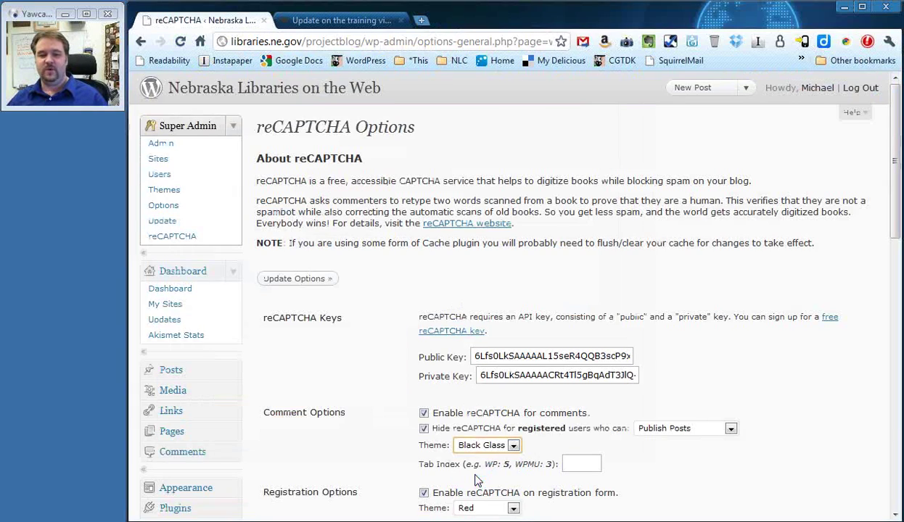
{"action": "left_click", "coordinate": [297, 280]}
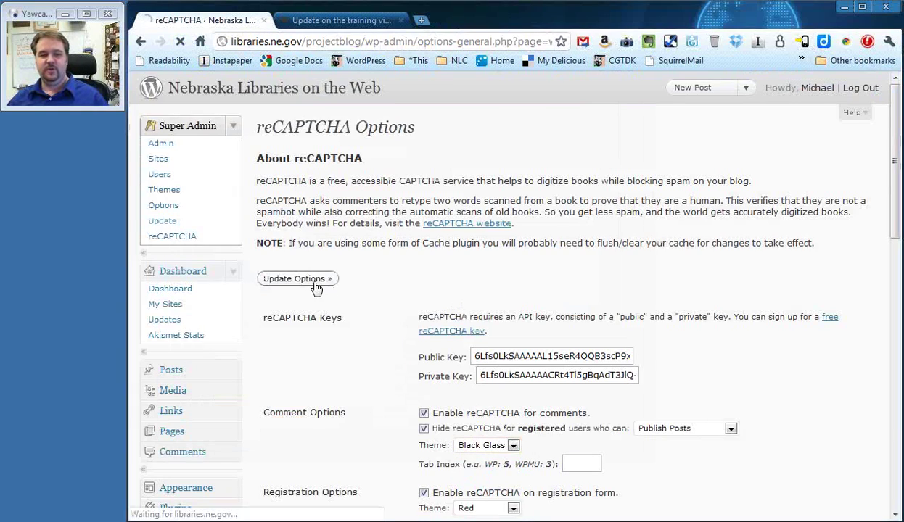
Reload the blog post in both browsers to check the widget, then return to reCAPTCHA Options.
{"action": "left_click", "coordinate": [341, 19]}
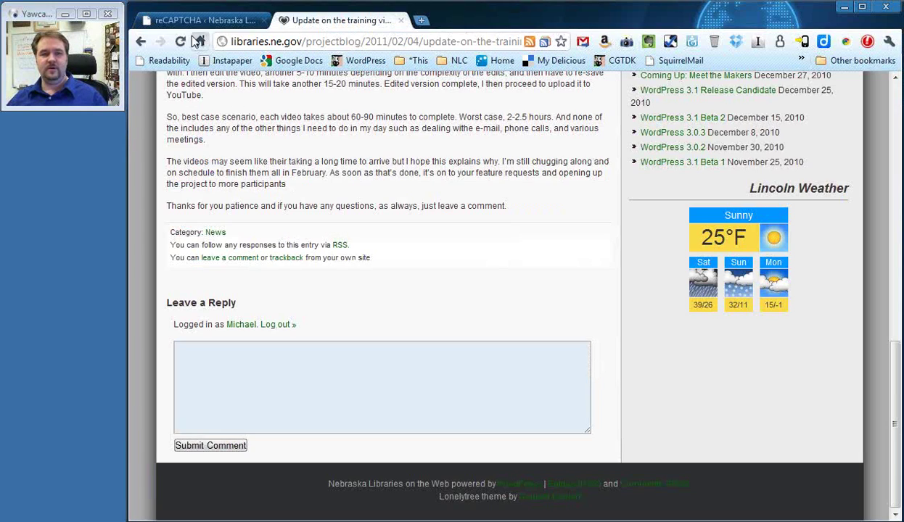
{"action": "left_click", "coordinate": [181, 42]}
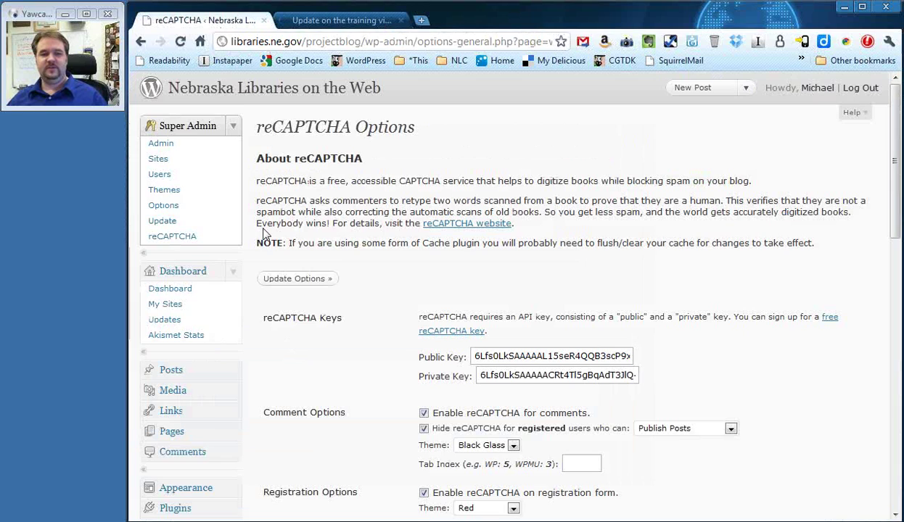
{"action": "left_click", "coordinate": [211, 24]}
{"action": "key", "text": "alt+Tab"}
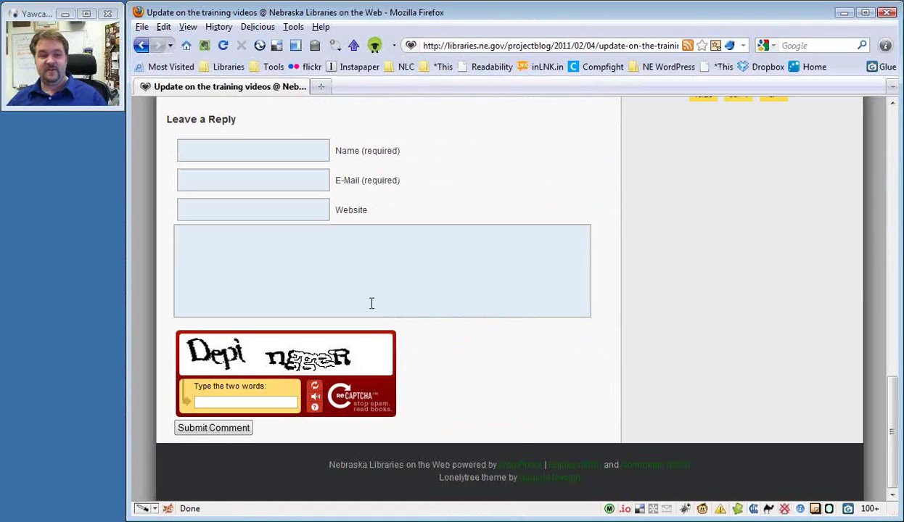
{"action": "left_click", "coordinate": [222, 45]}
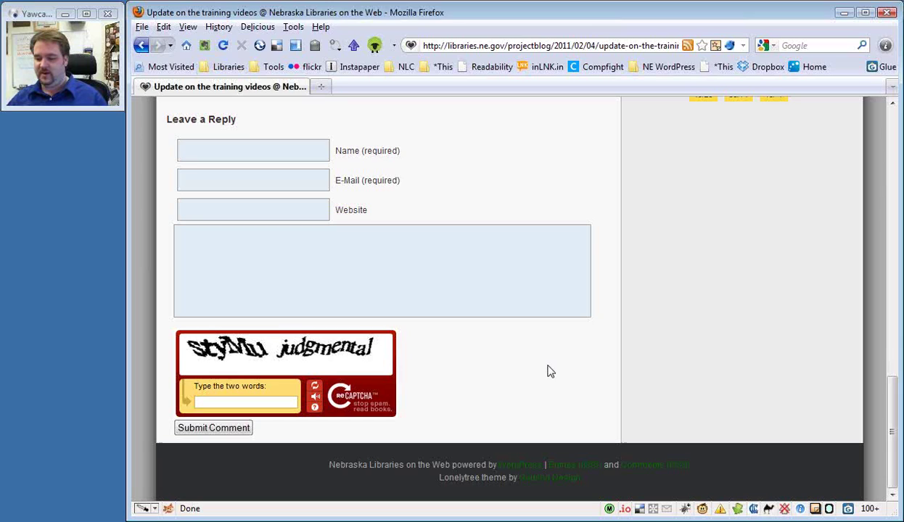
{"action": "key", "text": "Home"}
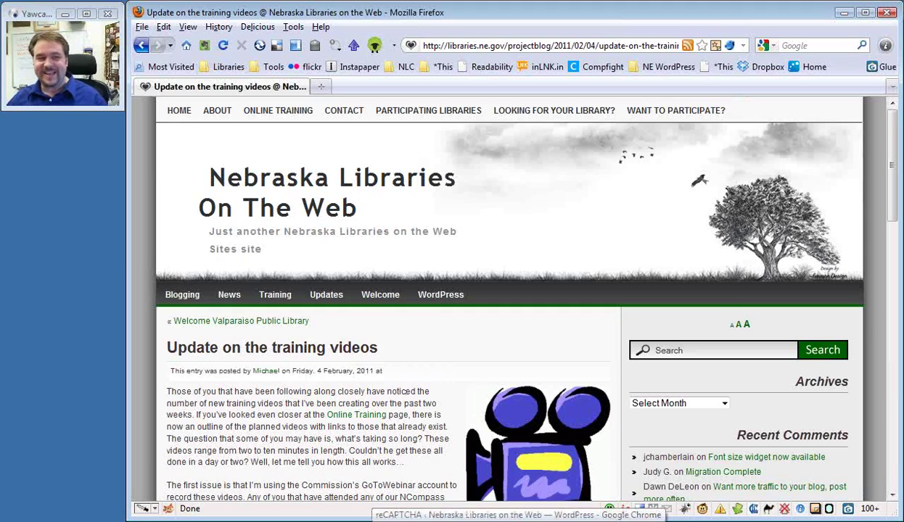
{"action": "left_click", "coordinate": [444, 502]}
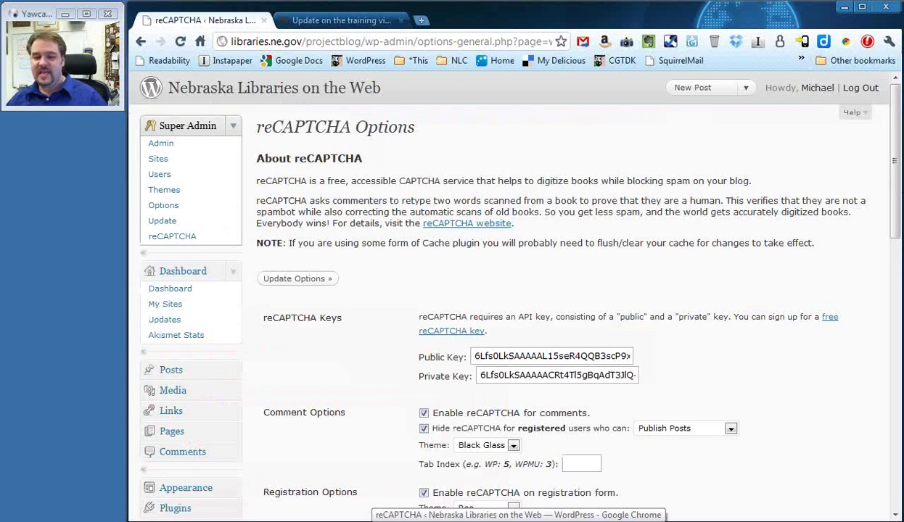
Switch the comment reCAPTCHA theme from Black Glass back to Red, matching registration.
{"action": "left_click", "coordinate": [480, 446]}
{"action": "left_click", "coordinate": [498, 459]}
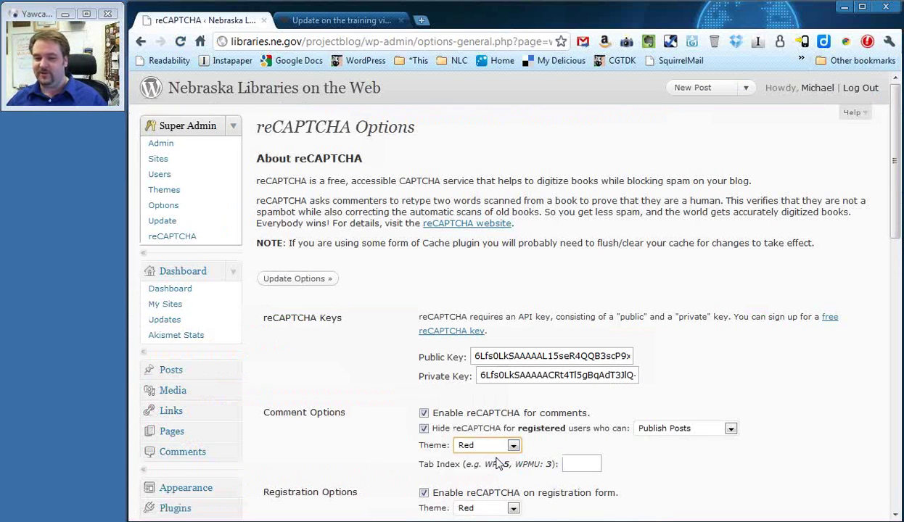
{"action": "left_click", "coordinate": [829, 362]}
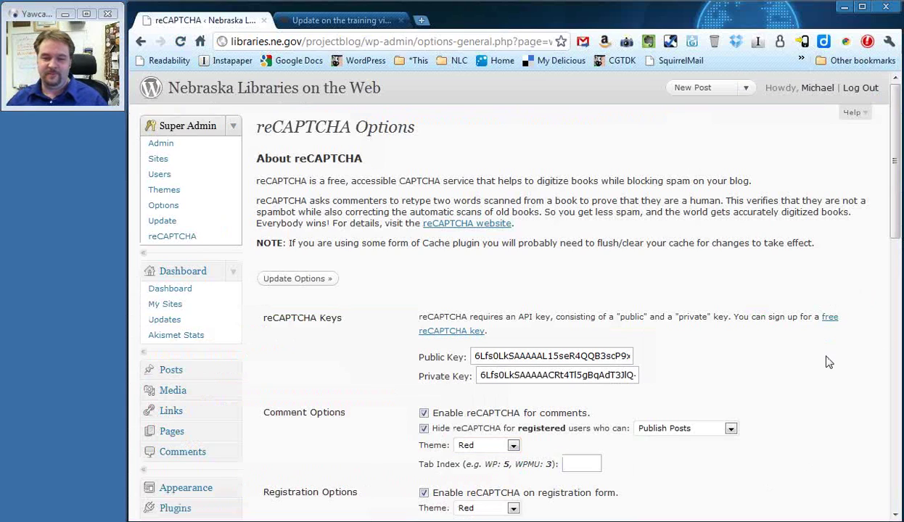
{"action": "scroll", "coordinate": [829, 363], "scroll_direction": "down", "scroll_amount": 2}
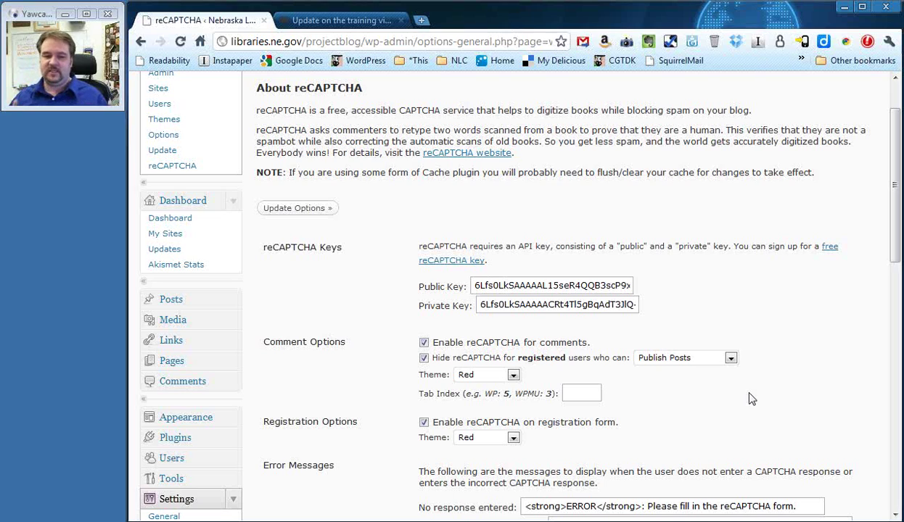
{"action": "scroll", "coordinate": [752, 399], "scroll_direction": "down", "scroll_amount": 2}
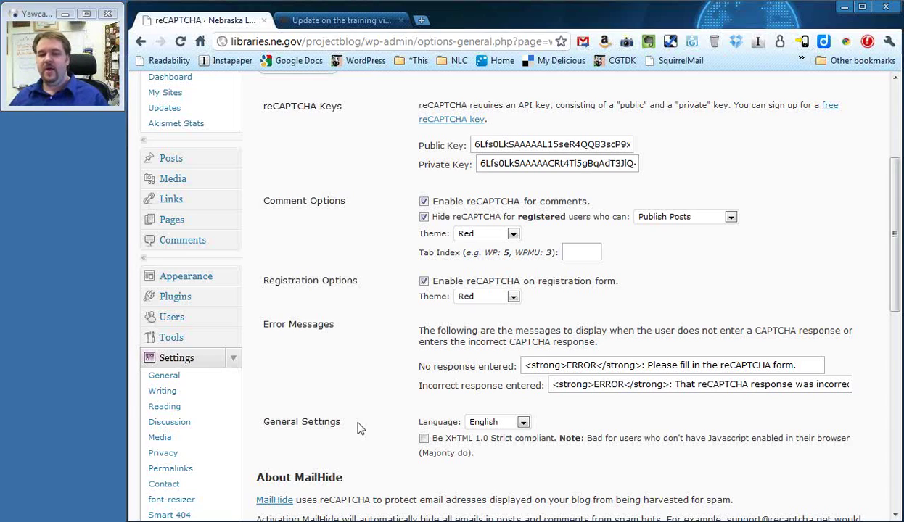
{"action": "scroll", "coordinate": [357, 428], "scroll_direction": "up", "scroll_amount": 3}
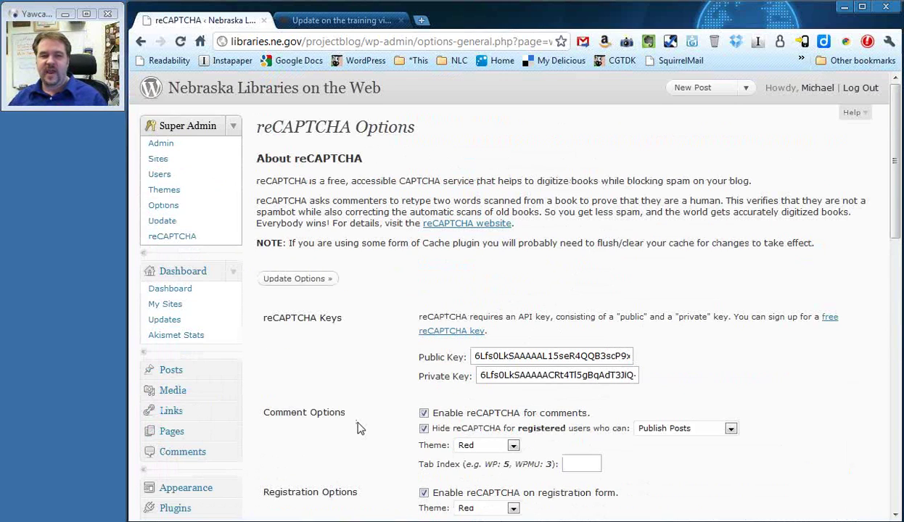
{"action": "scroll", "coordinate": [357, 428], "scroll_direction": "down", "scroll_amount": 1}
{"action": "scroll", "coordinate": [360, 428], "scroll_direction": "down", "scroll_amount": 2}
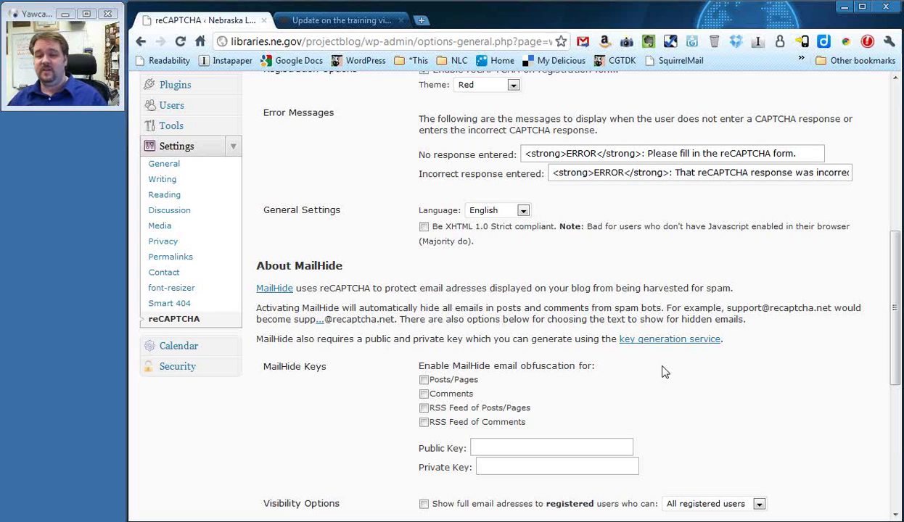
{"action": "scroll", "coordinate": [665, 373], "scroll_direction": "up", "scroll_amount": 6}
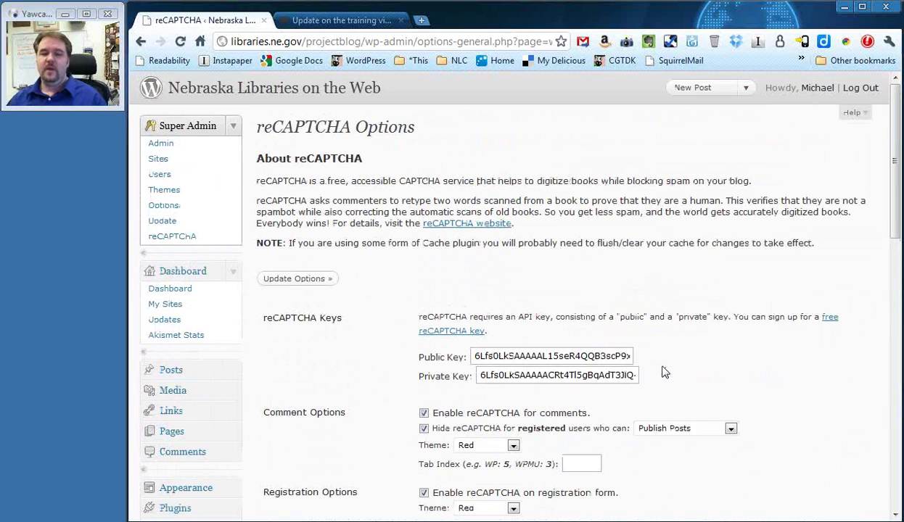